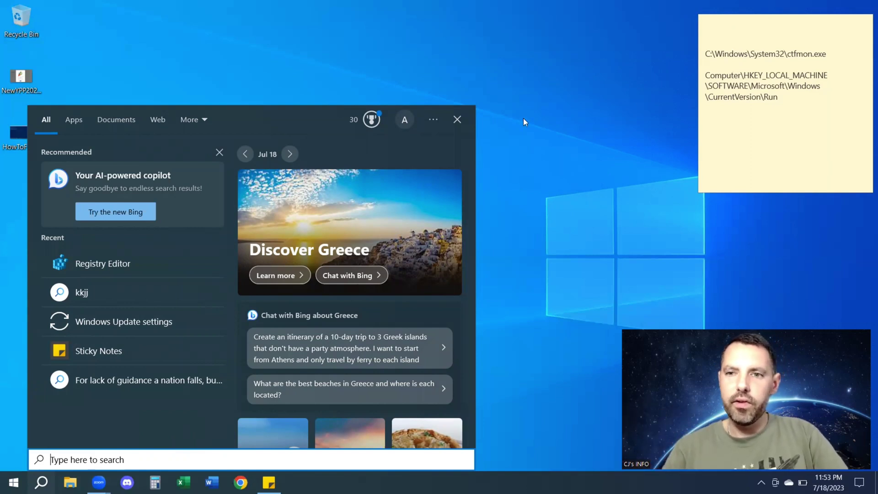
Copy the C:\Windows\System32\ctfmon.exe path from the sticky note
{"action": "left_click", "coordinate": [743, 75]}
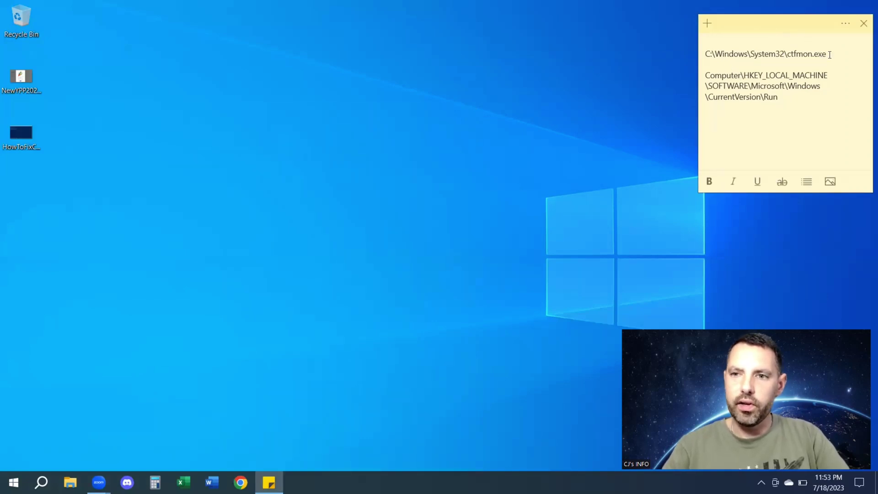
{"action": "left_click_drag", "start_coordinate": [829, 54], "coordinate": [703, 59]}
{"action": "right_click", "coordinate": [749, 54]}
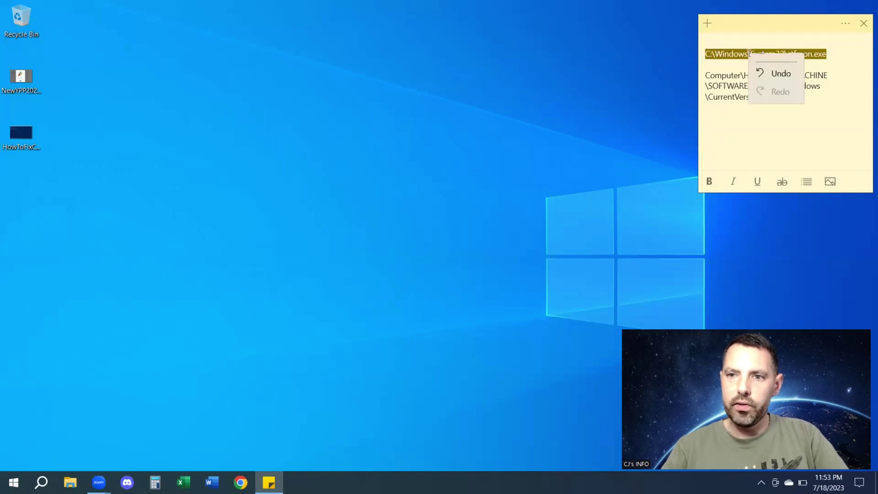
{"action": "left_click", "coordinate": [777, 72]}
{"action": "left_click", "coordinate": [814, 55]}
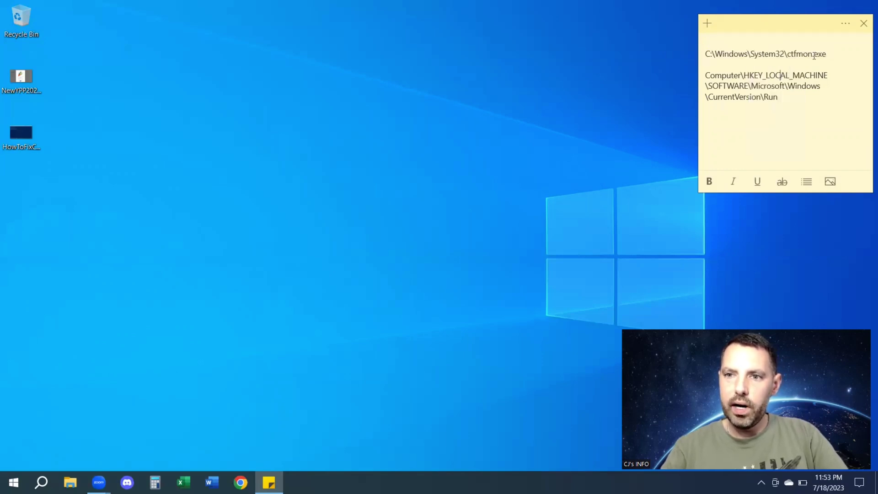
{"action": "left_click_drag", "start_coordinate": [828, 54], "coordinate": [788, 56]}
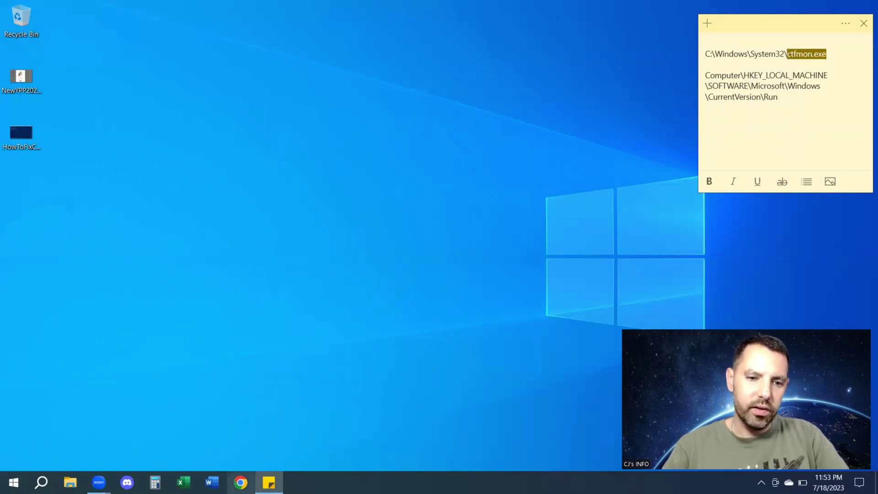
Paste the copied ctfmon.exe path into the Google search box in a new Chrome window
{"action": "left_click", "coordinate": [240, 482]}
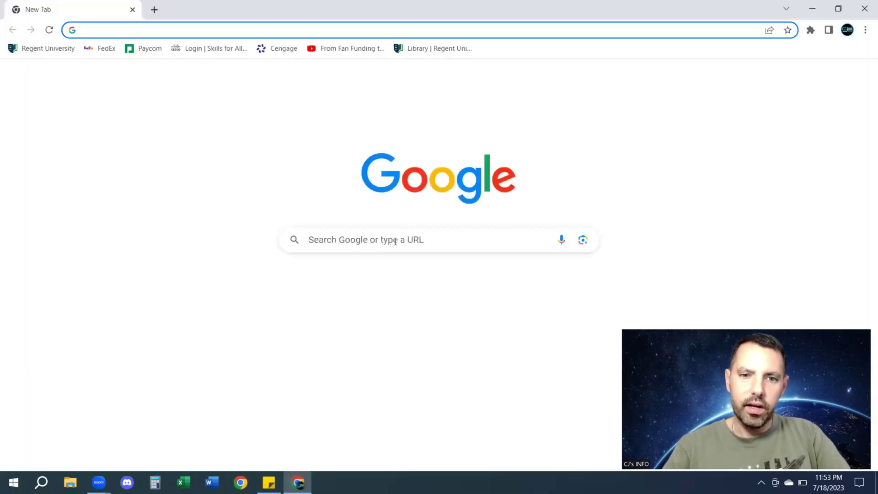
{"action": "right_click", "coordinate": [395, 242]}
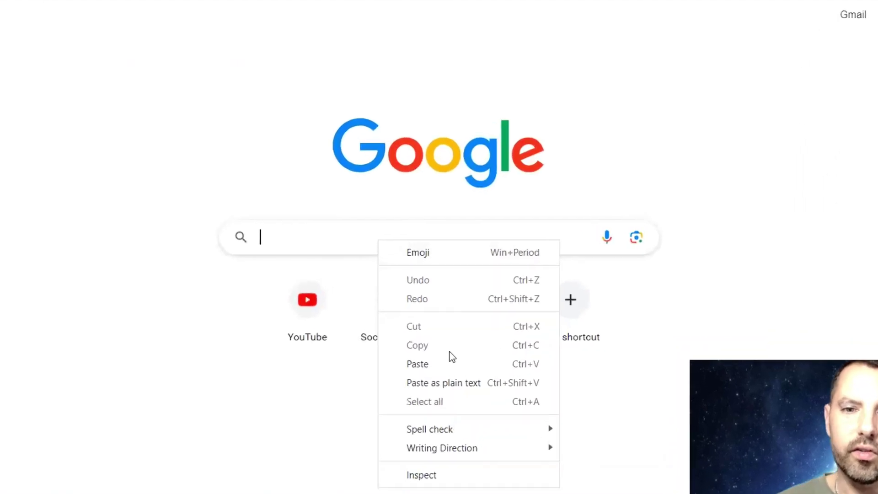
{"action": "left_click", "coordinate": [451, 353]}
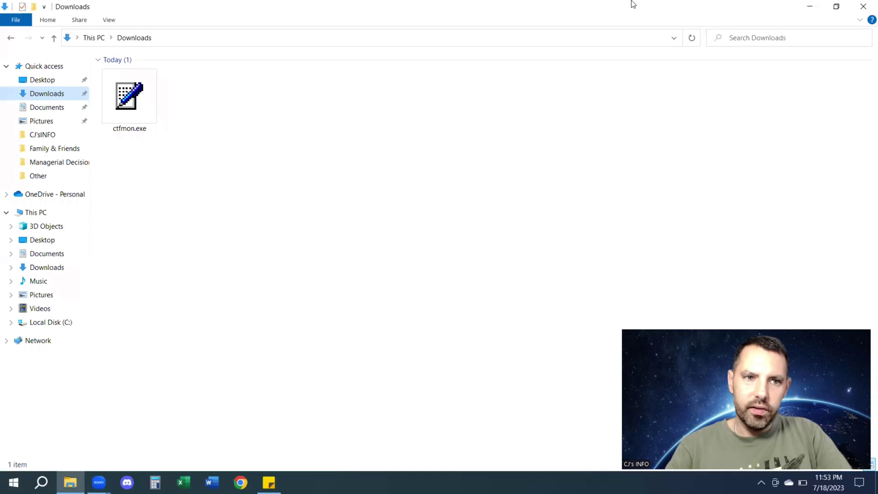
Drag ctfmon.exe from Downloads onto the desktop's first column and move Explorer aside
{"action": "left_click", "coordinate": [836, 6]}
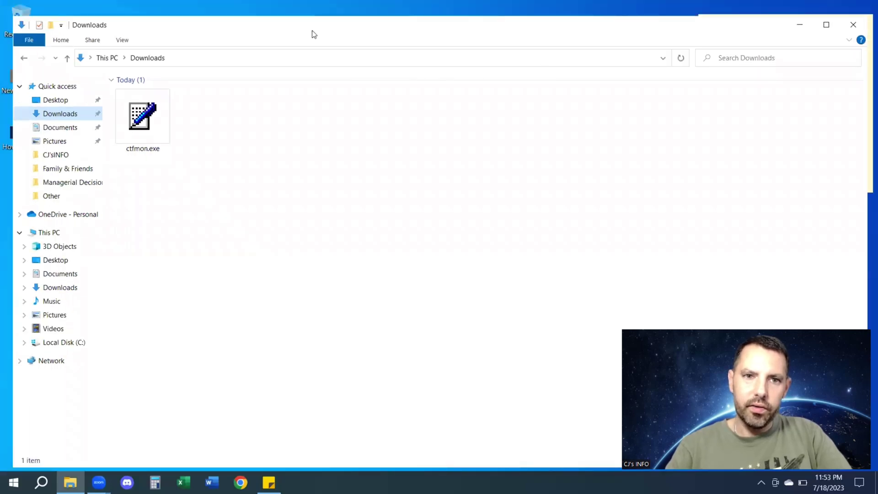
{"action": "left_click_drag", "start_coordinate": [312, 30], "coordinate": [568, 50]}
{"action": "left_click", "coordinate": [406, 144]}
{"action": "left_click_drag", "start_coordinate": [406, 144], "coordinate": [49, 232]}
{"action": "left_click", "coordinate": [699, 57]}
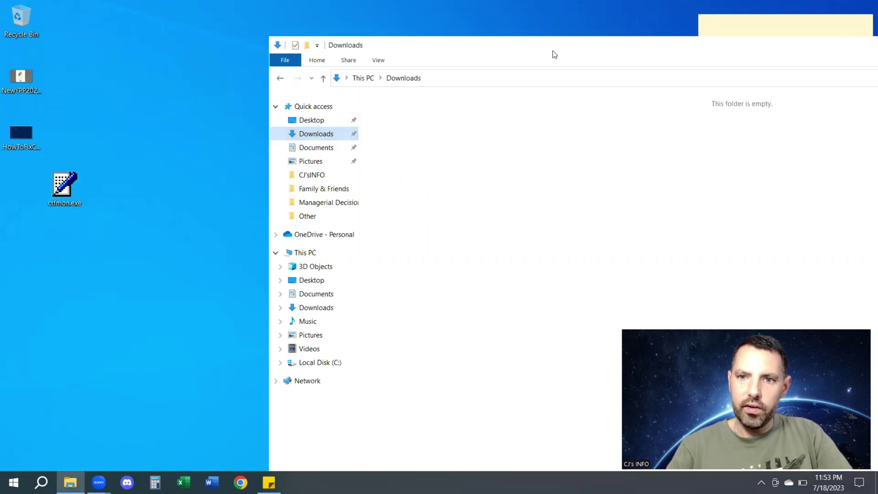
{"action": "left_click_drag", "start_coordinate": [461, 53], "coordinate": [270, 52]}
{"action": "left_click_drag", "start_coordinate": [678, 50], "coordinate": [534, 51]}
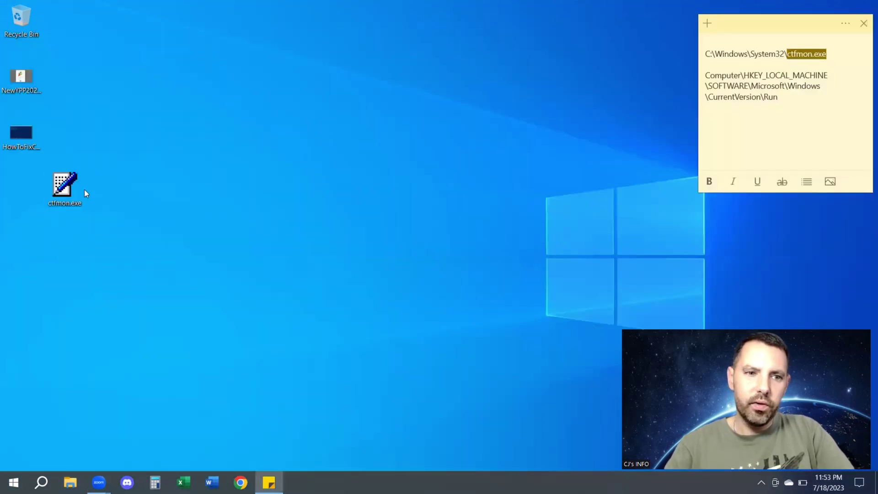
{"action": "left_click_drag", "start_coordinate": [84, 193], "coordinate": [23, 192]}
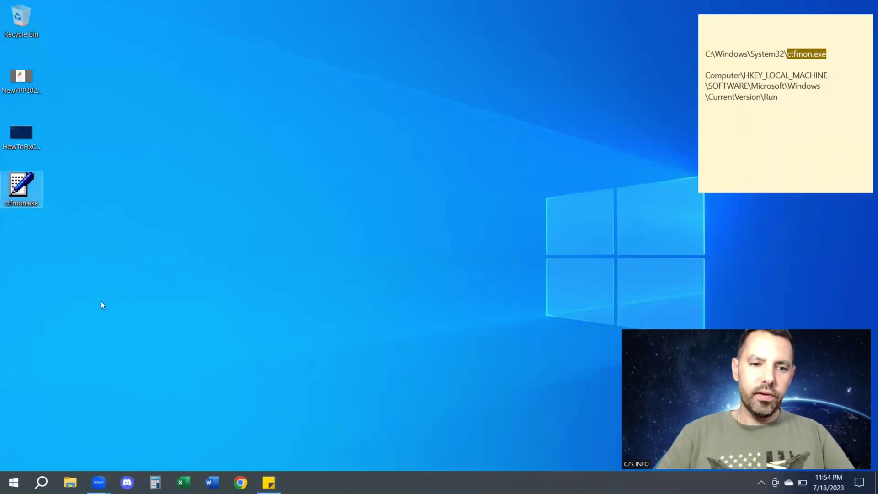
Test that Windows search accepts typed text, then close the search panel
{"action": "left_click", "coordinate": [42, 482]}
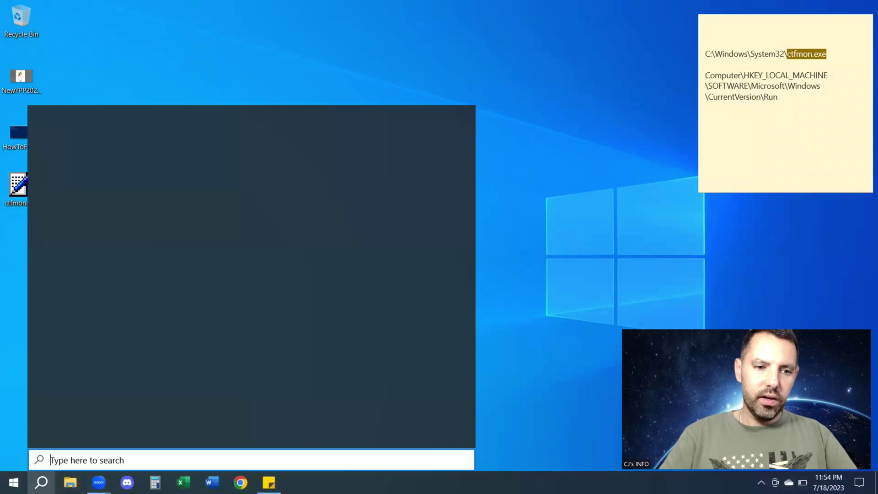
{"action": "type", "text": "sadsas"}
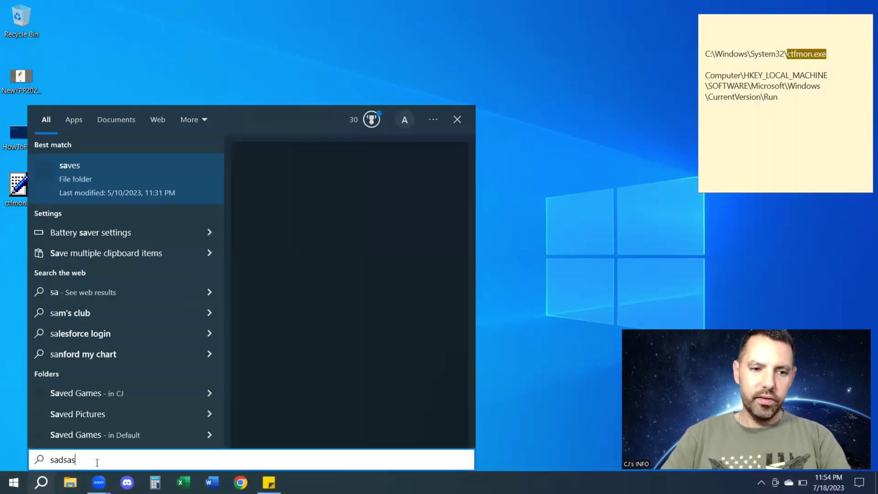
{"action": "type", "text": "dadasdasdasdasdsadsada"}
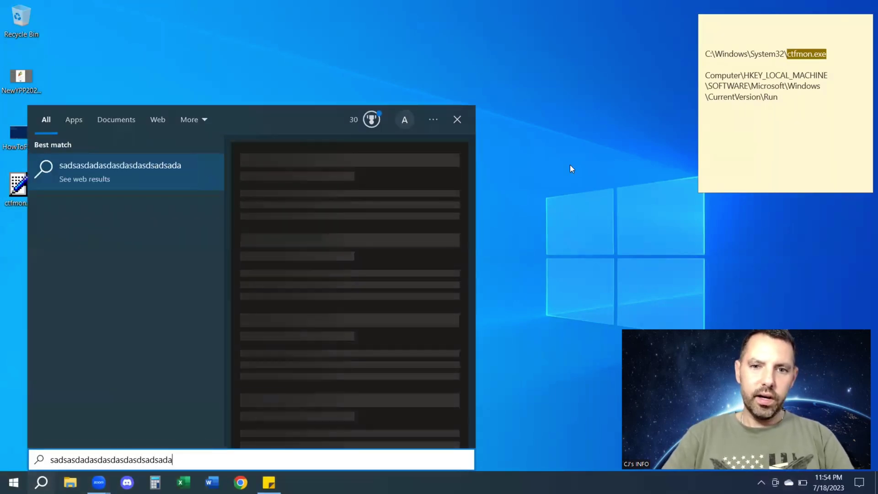
{"action": "left_click", "coordinate": [570, 166]}
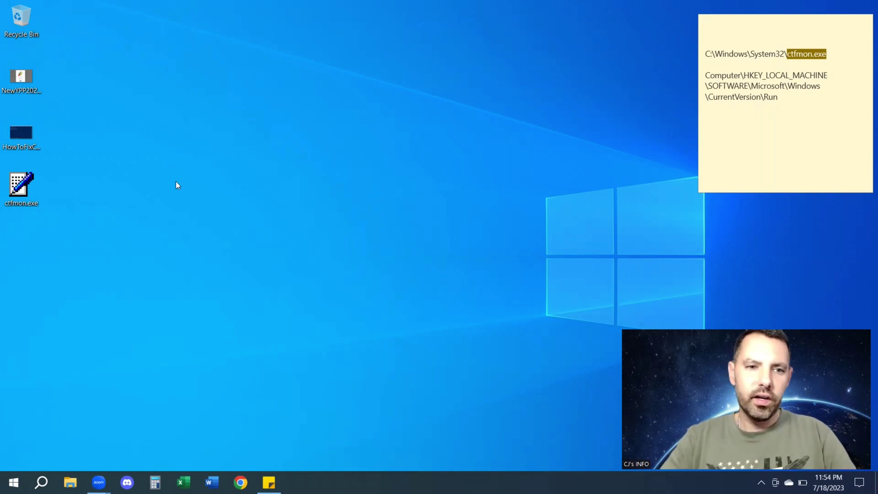
Drop ctfmon.exe into the Recycle Bin and empty it to delete the file permanently
{"action": "left_click_drag", "start_coordinate": [21, 190], "coordinate": [14, 24]}
{"action": "right_click", "coordinate": [14, 23]}
{"action": "left_click", "coordinate": [26, 41]}
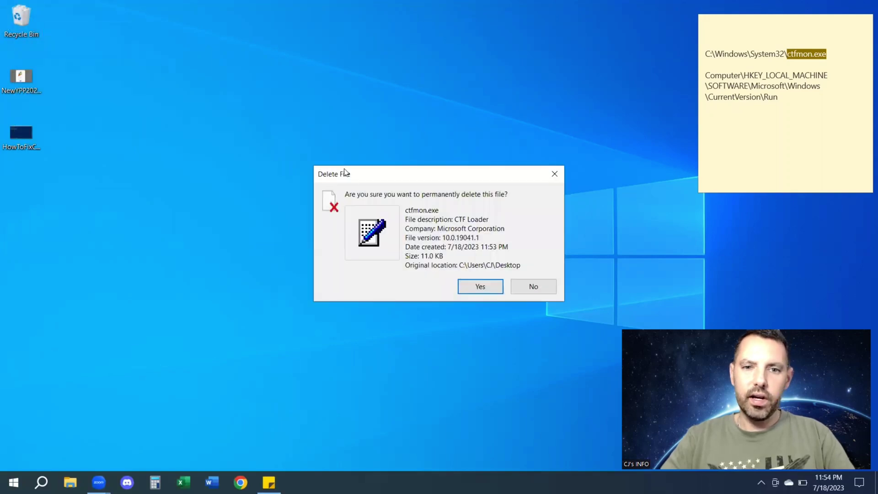
{"action": "left_click", "coordinate": [470, 288]}
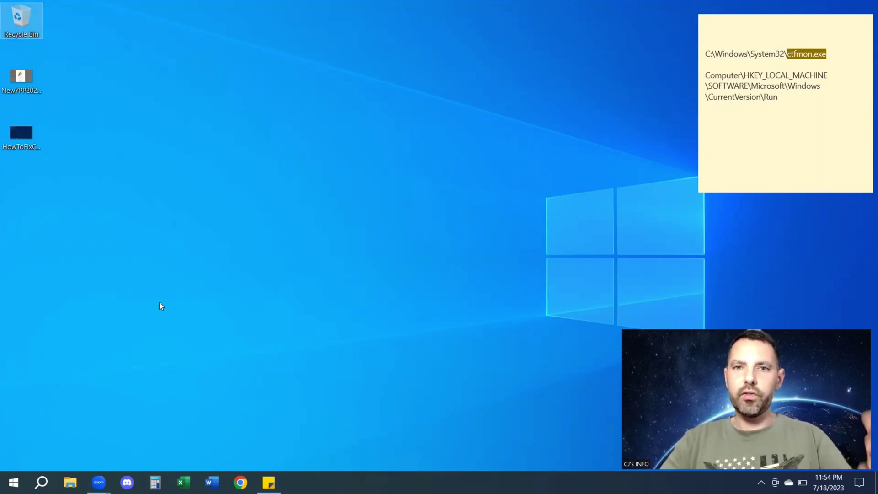
{"action": "left_click", "coordinate": [516, 112]}
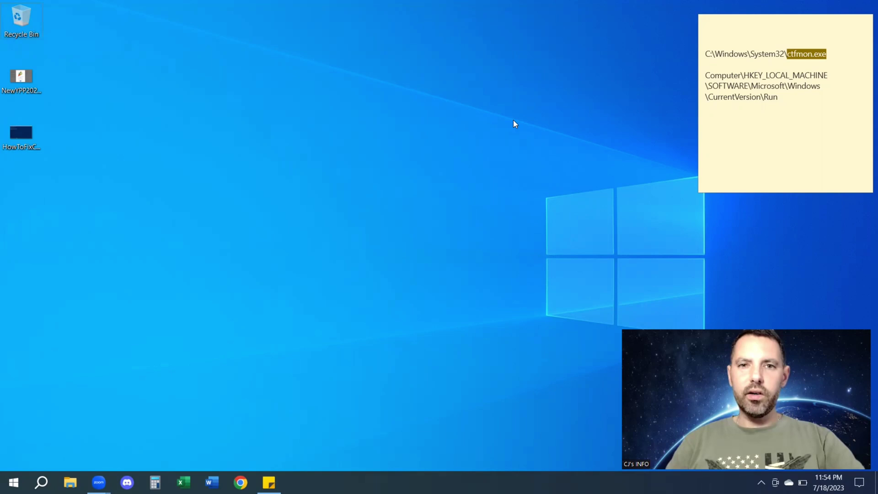
Run regedit from the Win+R Run box to start Registry Editor
{"action": "key", "text": "super+r"}
{"action": "key", "text": "BackSpace"}
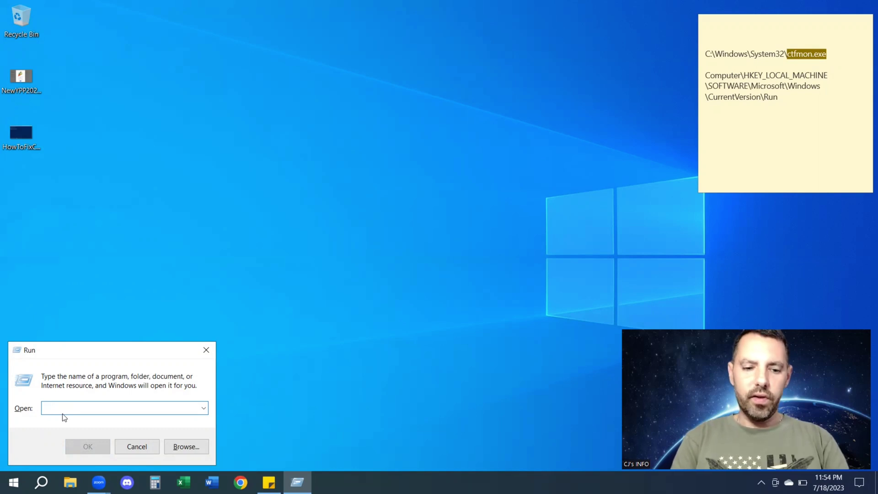
{"action": "type", "text": "reg"}
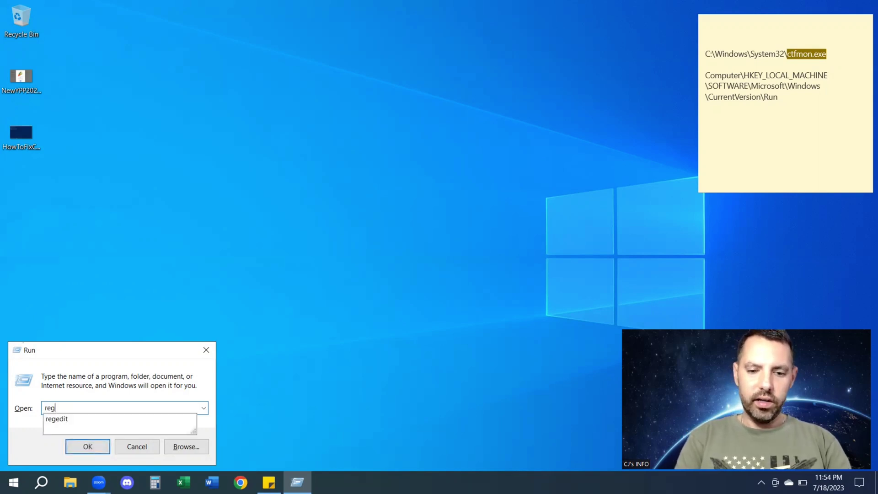
{"action": "type", "text": "edi"}
{"action": "left_click", "coordinate": [64, 417]}
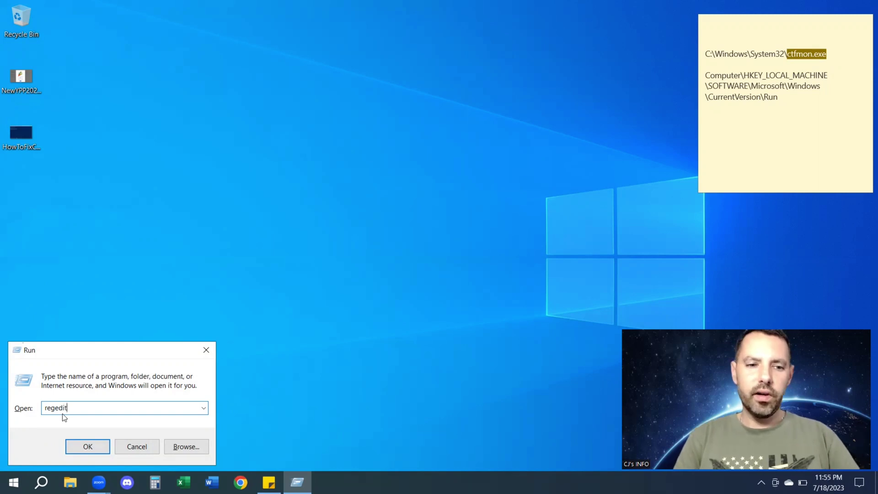
{"action": "key", "text": "Return"}
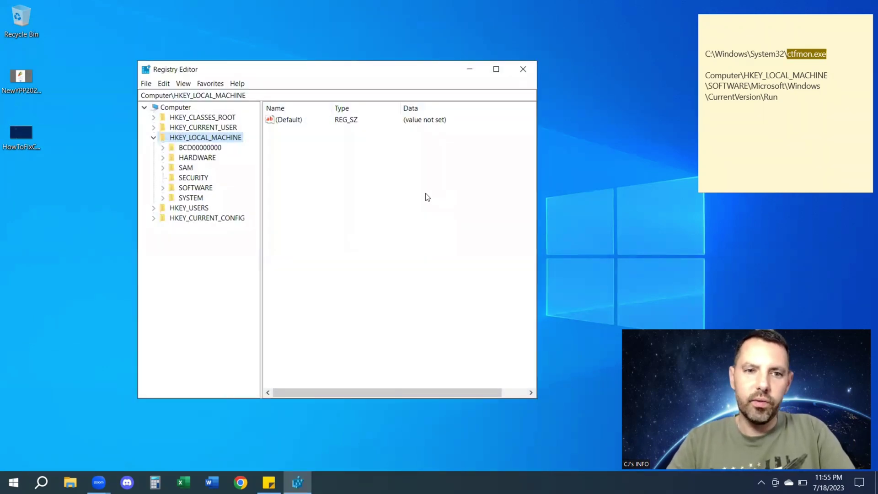
Expand HKEY_LOCAL_MACHINE and its SOFTWARE key in the registry tree
{"action": "key", "text": "Left"}
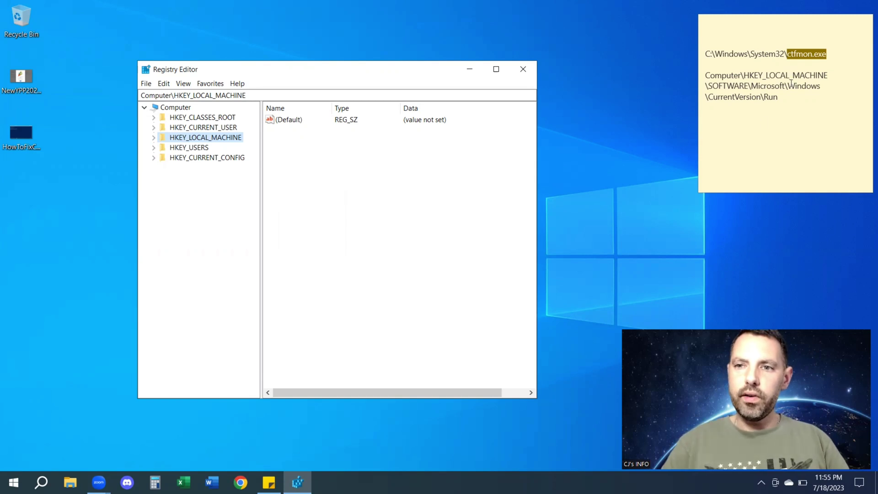
{"action": "left_click", "coordinate": [749, 86]}
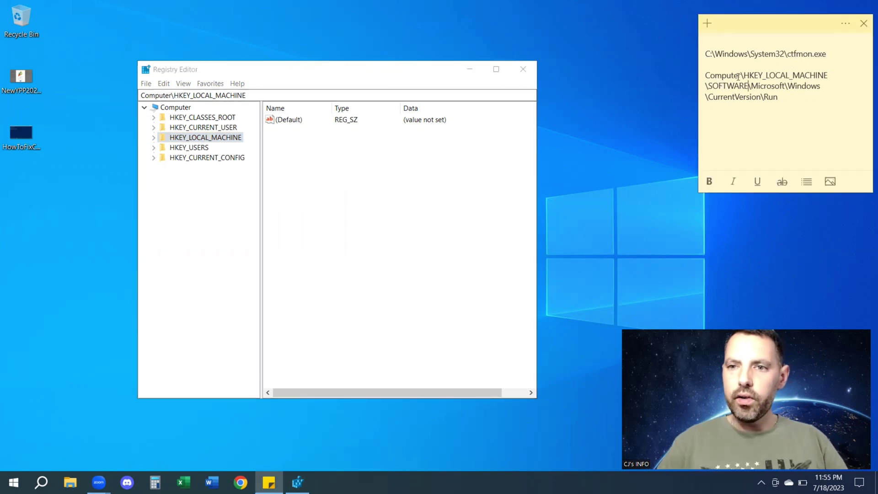
{"action": "left_click", "coordinate": [153, 138]}
{"action": "left_click", "coordinate": [152, 139]}
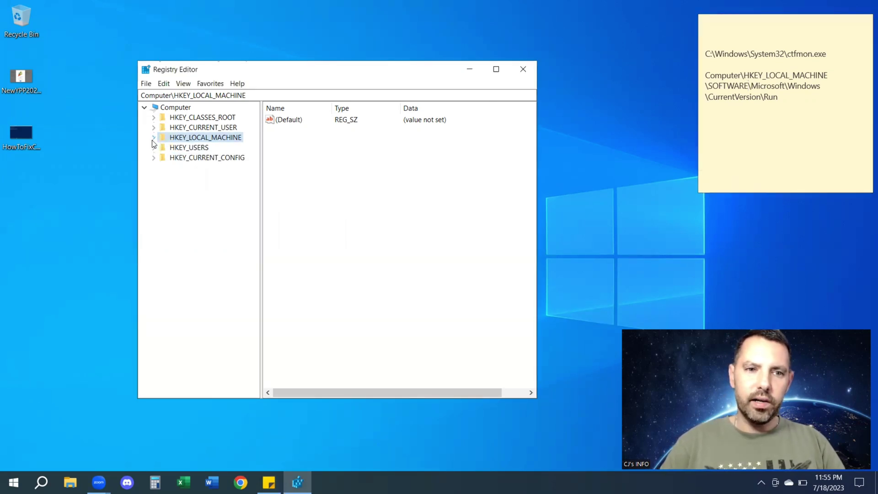
{"action": "left_click", "coordinate": [153, 139]}
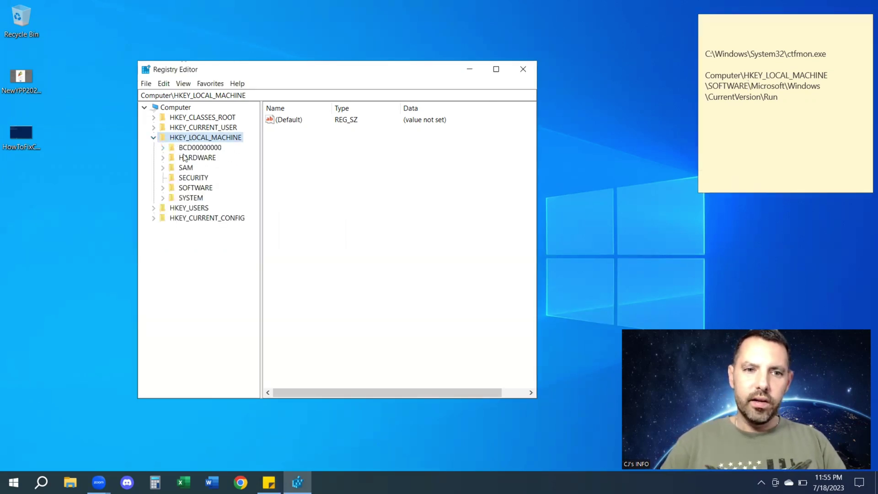
{"action": "left_click", "coordinate": [153, 138]}
{"action": "left_click", "coordinate": [153, 138]}
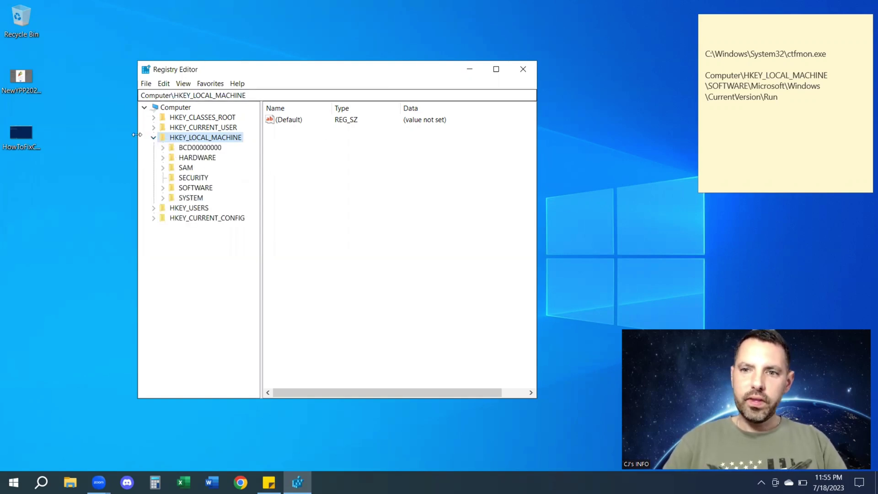
{"action": "left_click", "coordinate": [163, 188]}
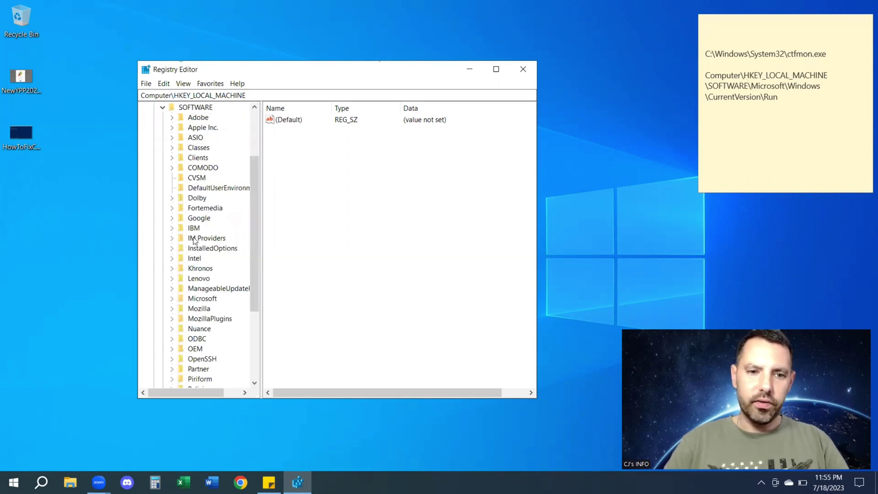
Expand Microsoft > Windows > CurrentVersion and select the Run key
{"action": "left_click", "coordinate": [172, 298]}
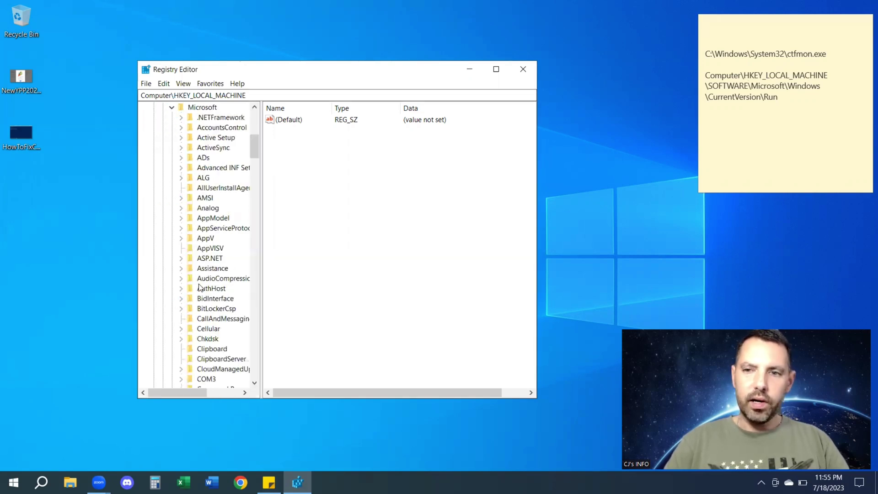
{"action": "scroll", "coordinate": [204, 304], "scroll_direction": "down", "scroll_amount": 20}
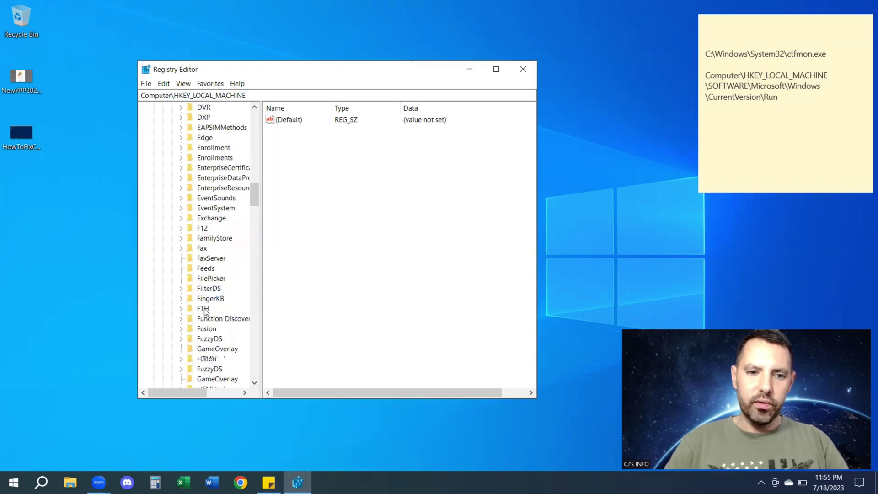
{"action": "scroll", "coordinate": [204, 304], "scroll_direction": "down", "scroll_amount": 12}
{"action": "left_click", "coordinate": [181, 304]}
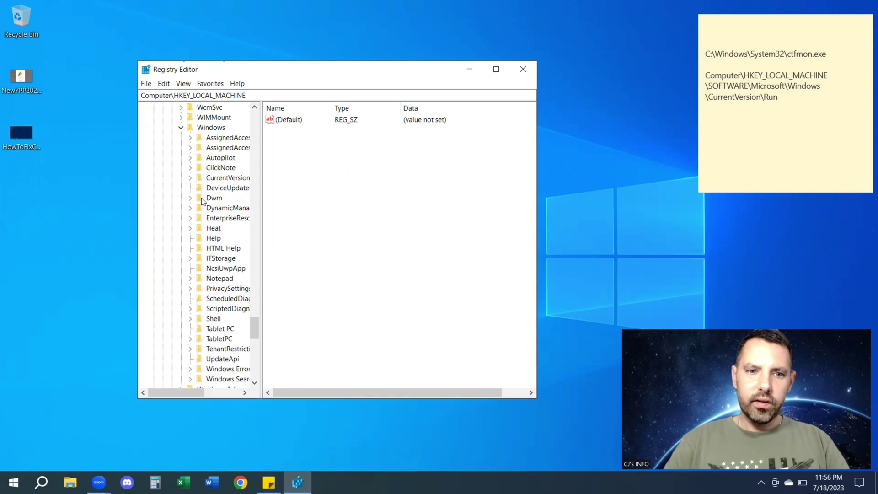
{"action": "left_click", "coordinate": [190, 178]}
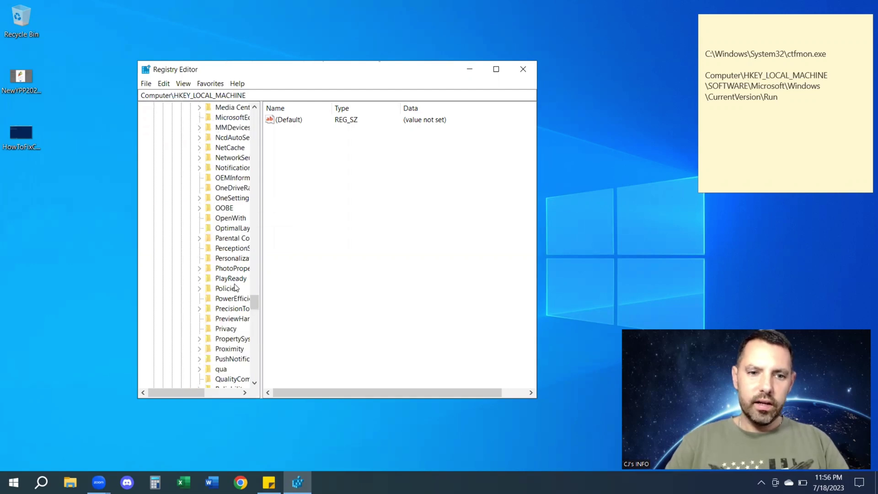
{"action": "scroll", "coordinate": [237, 239], "scroll_direction": "down", "scroll_amount": 3}
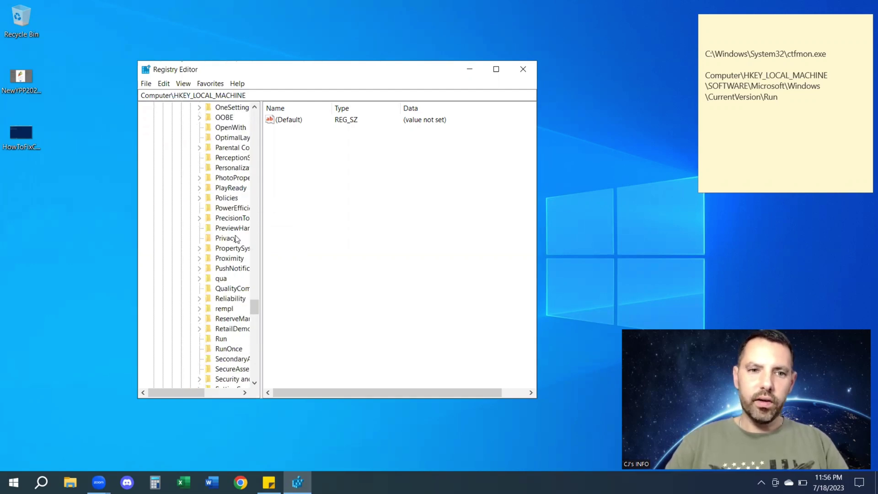
{"action": "scroll", "coordinate": [237, 239], "scroll_direction": "down", "scroll_amount": 1}
{"action": "left_click", "coordinate": [225, 311]}
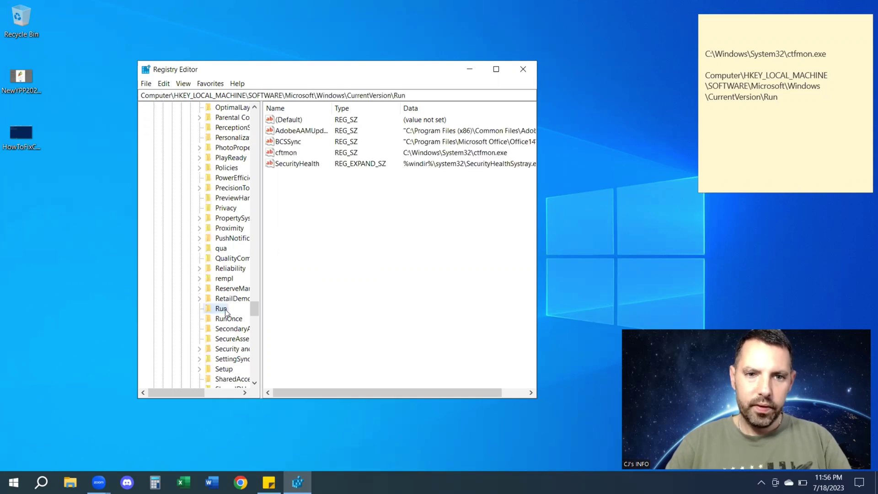
Copy the full Run key registry path from the sticky note
{"action": "triple_click", "coordinate": [783, 101]}
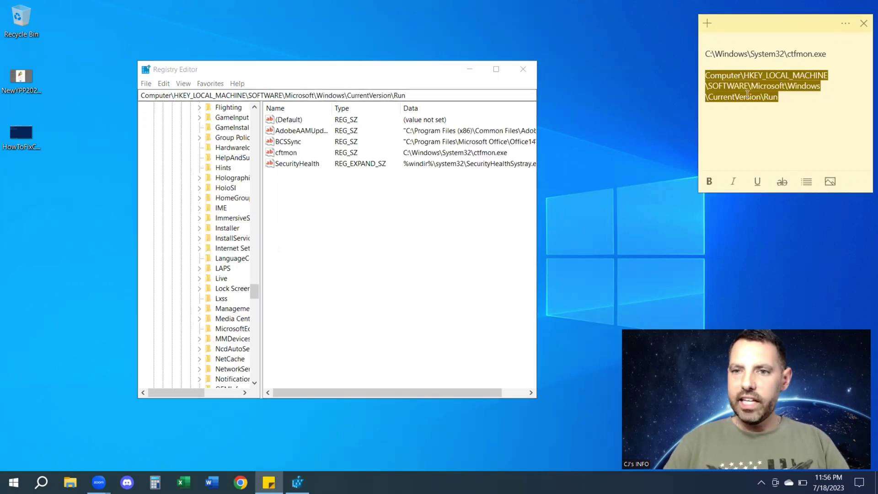
{"action": "left_click", "coordinate": [781, 95]}
{"action": "left_click_drag", "start_coordinate": [792, 112], "coordinate": [673, 81]}
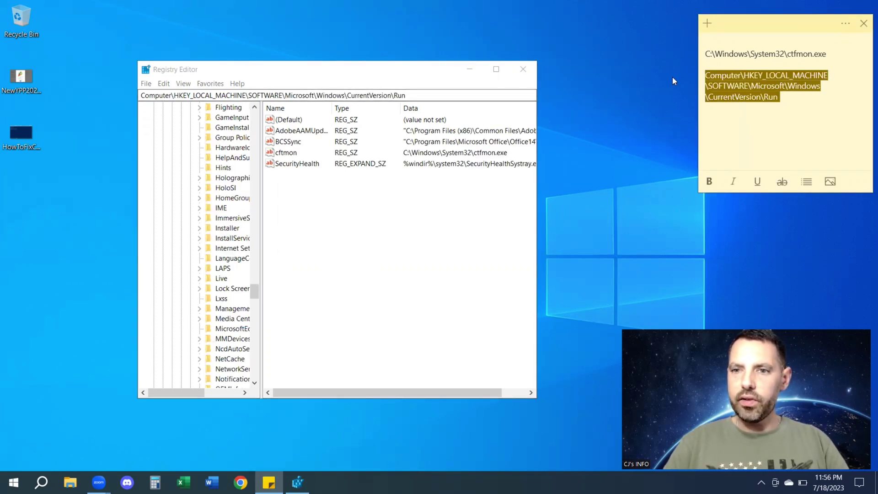
{"action": "right_click", "coordinate": [743, 95]}
{"action": "left_click", "coordinate": [768, 106]}
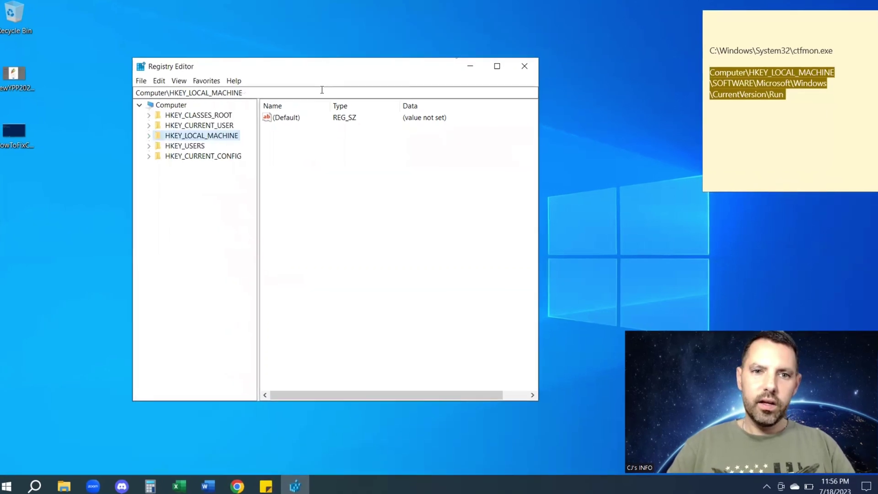
Replace the Registry Editor address with the pasted Run key path and navigate there
{"action": "left_click", "coordinate": [322, 92]}
{"action": "key", "text": "BackSpace"}
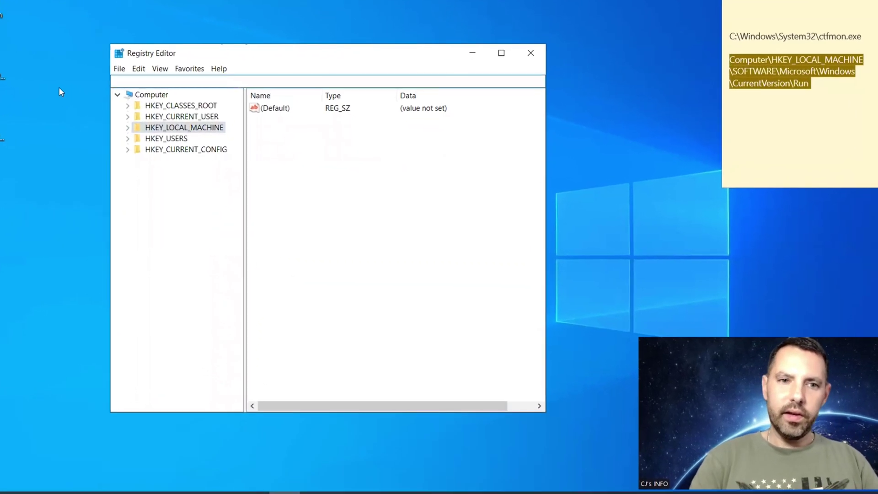
{"action": "key", "text": "ctrl+v"}
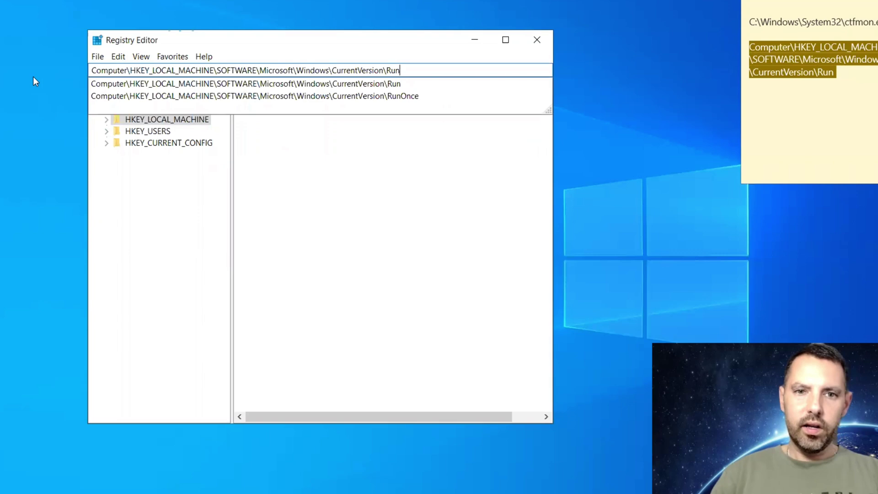
{"action": "key", "text": "Return"}
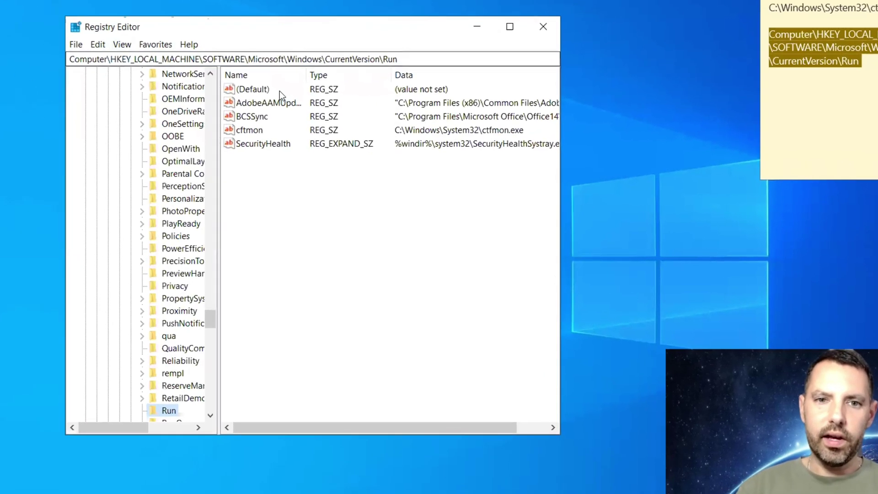
Delete the cftmon value and confirm, leaving Adobe, BCSSync and SecurityHealth
{"action": "left_click", "coordinate": [344, 167]}
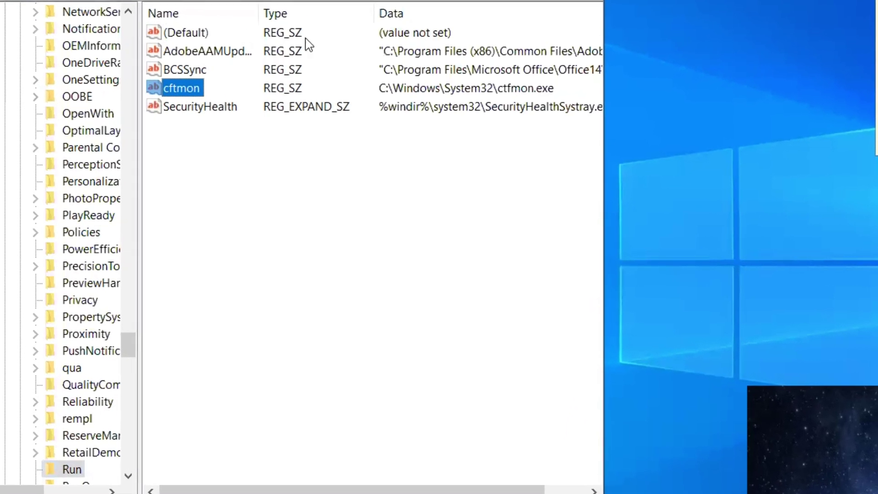
{"action": "right_click", "coordinate": [190, 91]}
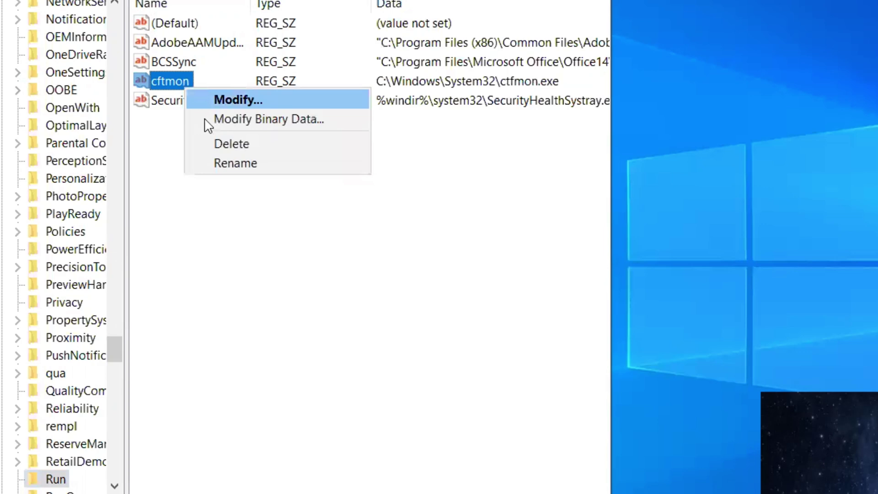
{"action": "left_click", "coordinate": [216, 146]}
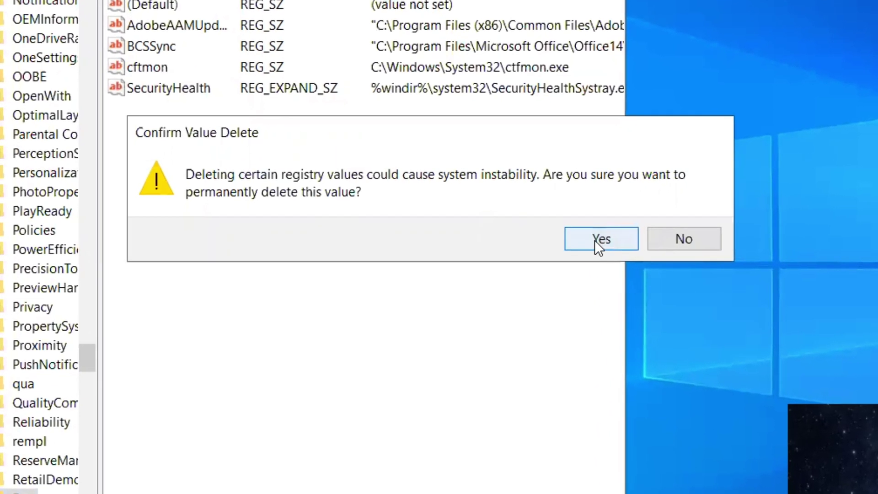
{"action": "left_click", "coordinate": [593, 239]}
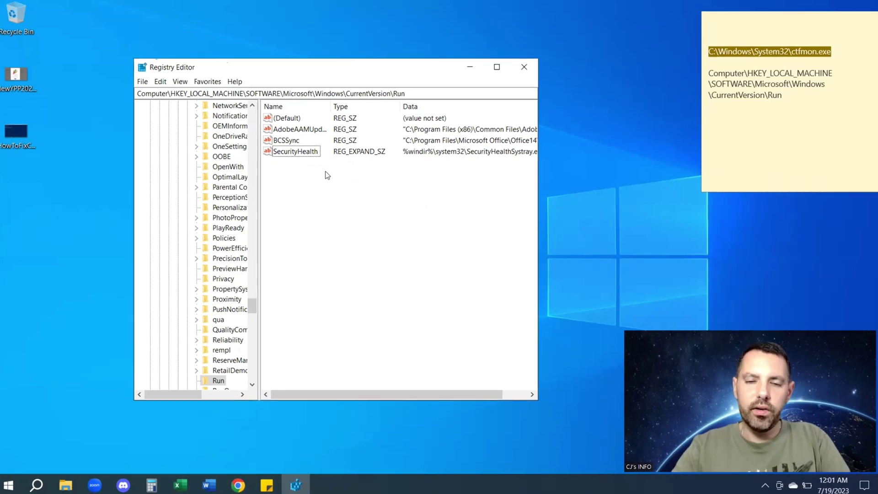
Add a new String Value to the Run key and begin naming it cftmon
{"action": "right_click", "coordinate": [325, 172]}
{"action": "mouse_move", "coordinate": [350, 178]}
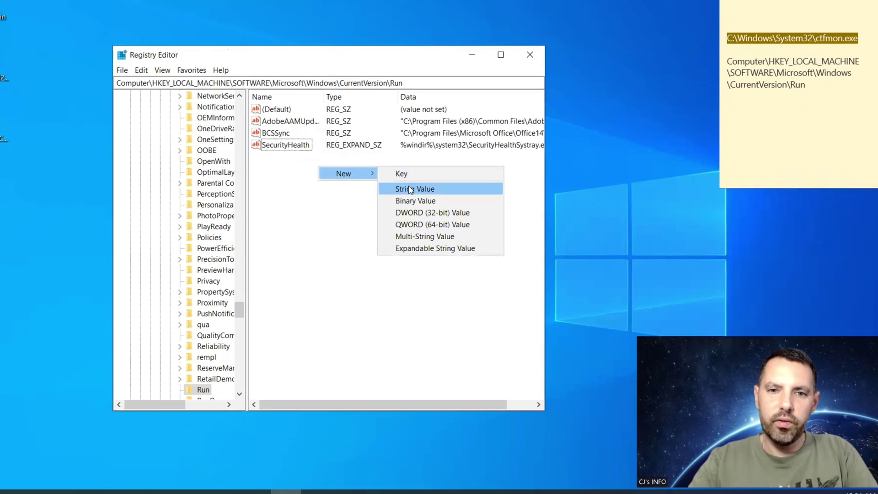
{"action": "left_click", "coordinate": [415, 190]}
{"action": "type", "text": "cftmon"}
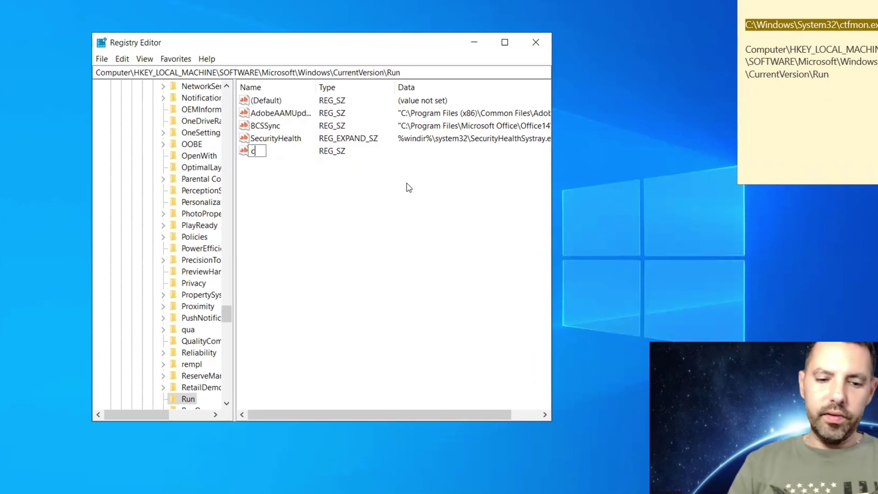
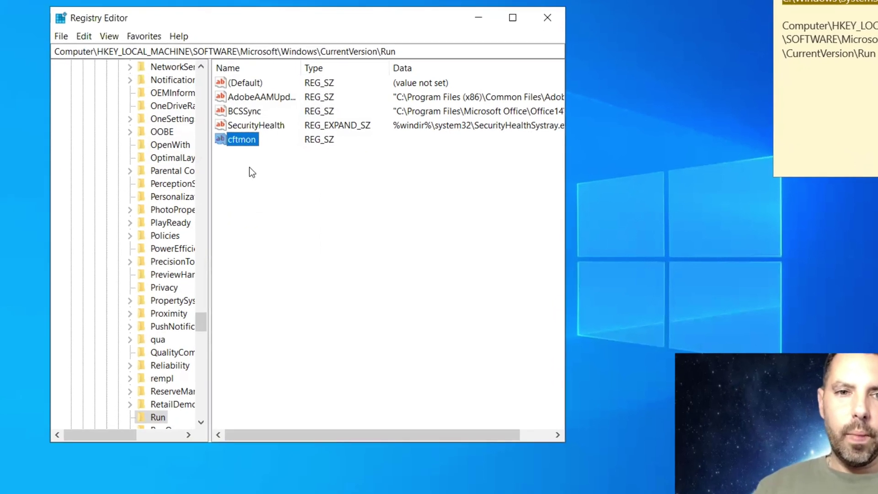
Open the Edit String dialog for the cftmon value in the Run key
{"action": "right_click", "coordinate": [245, 143]}
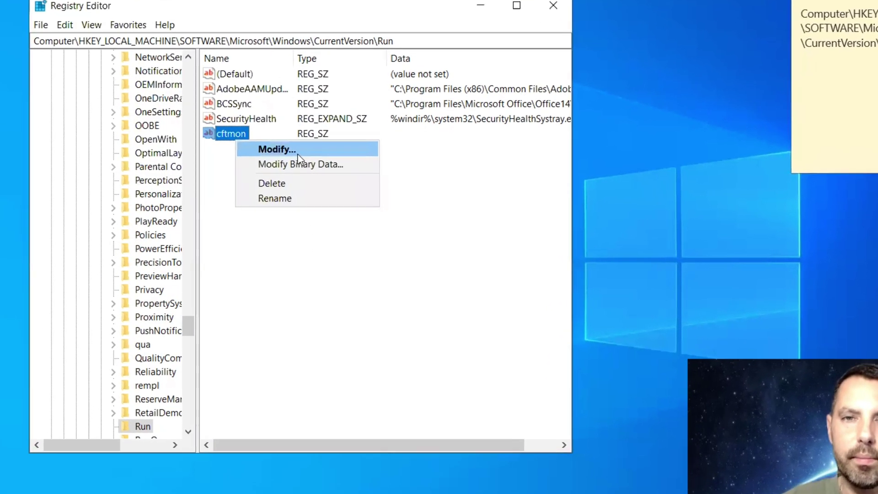
{"action": "left_click", "coordinate": [301, 155]}
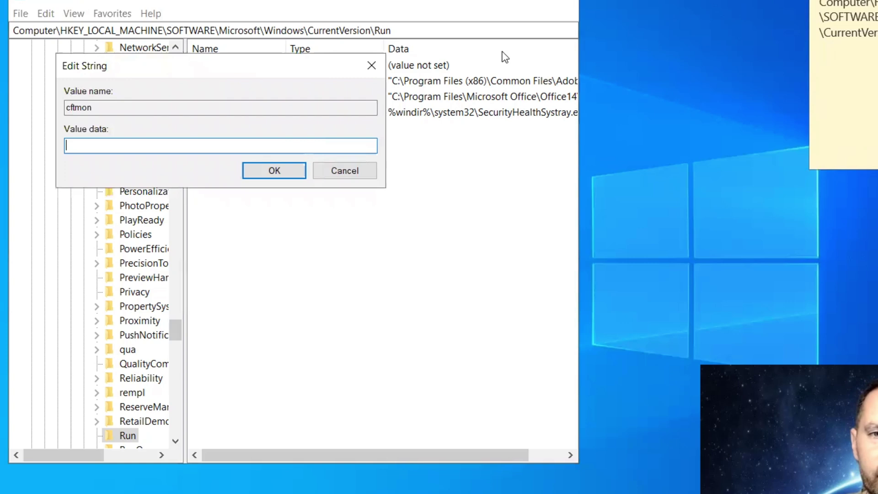
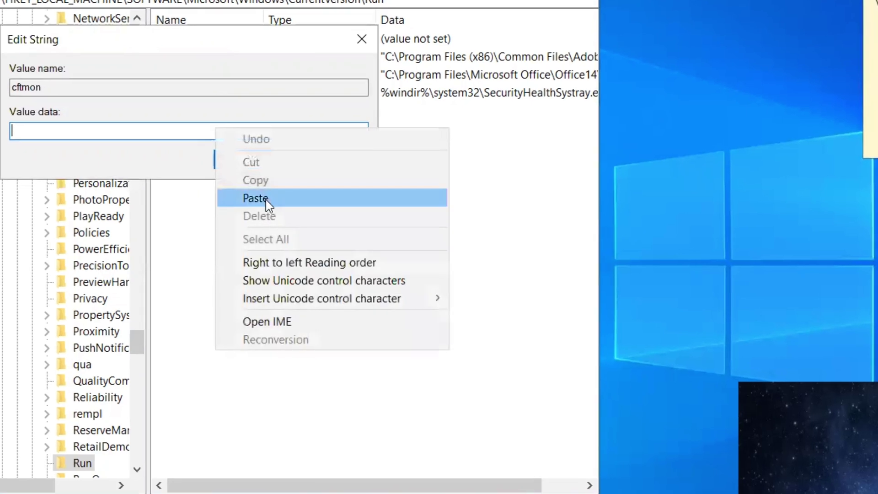
Paste C:\Windows\System32\ctfmon.exe as the cftmon value's data and confirm it
{"action": "left_click", "coordinate": [263, 200]}
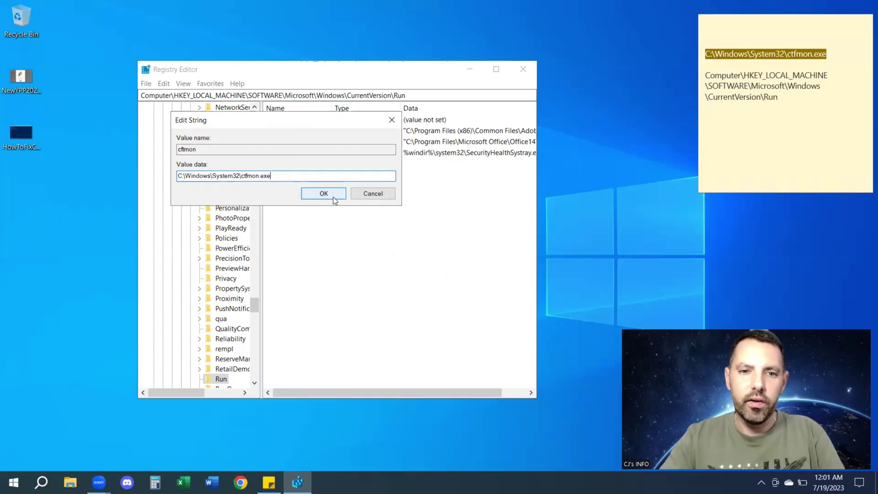
{"action": "left_click", "coordinate": [212, 142]}
{"action": "left_click", "coordinate": [419, 177]}
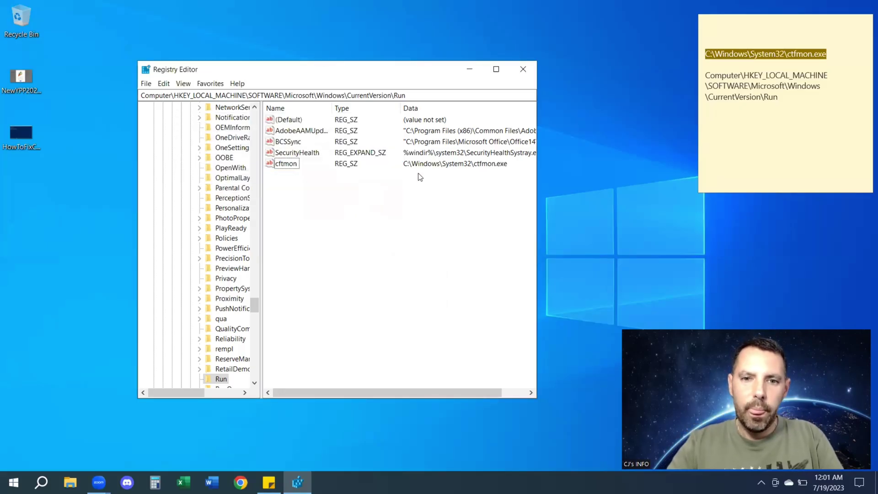
Close Registry Editor, then type and erase 'test' in Windows Search to confirm typing works
{"action": "left_click", "coordinate": [521, 72]}
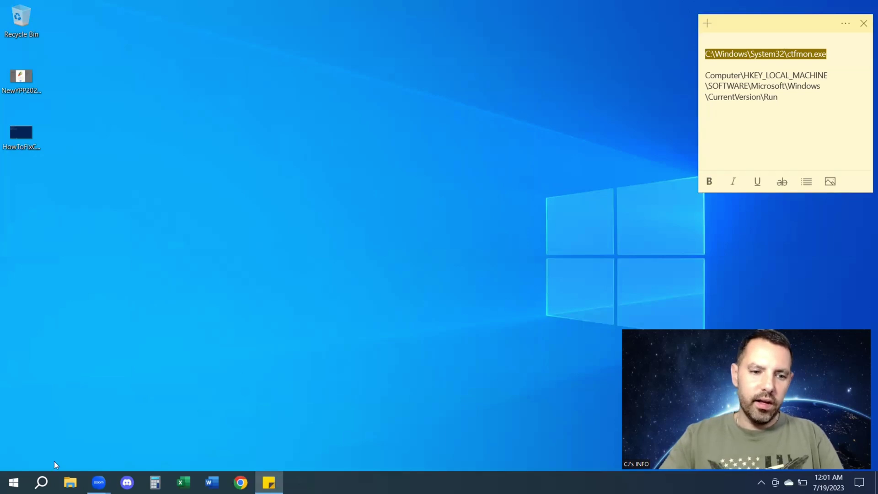
{"action": "left_click", "coordinate": [41, 482]}
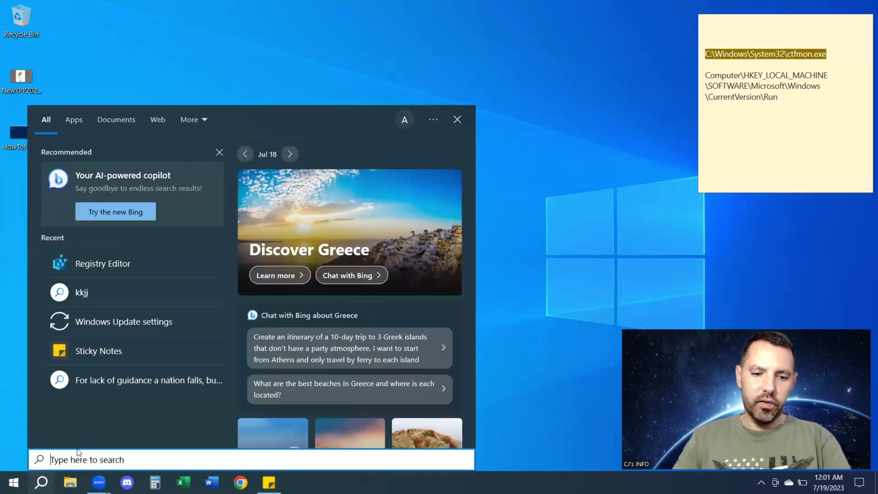
{"action": "type", "text": "testsds"}
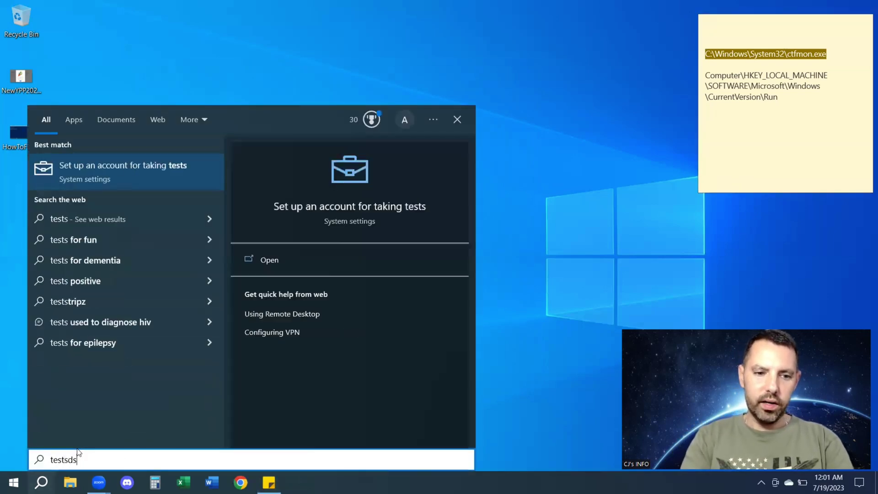
{"action": "key", "text": "BackSpace"}
{"action": "key", "text": "BackSpace"}
{"action": "key", "text": "BackSpace"}
{"action": "key", "text": "BackSpace"}
{"action": "key", "text": "BackSpace"}
{"action": "key", "text": "BackSpace"}
{"action": "key", "text": "BackSpace"}
{"action": "key", "text": "Escape"}
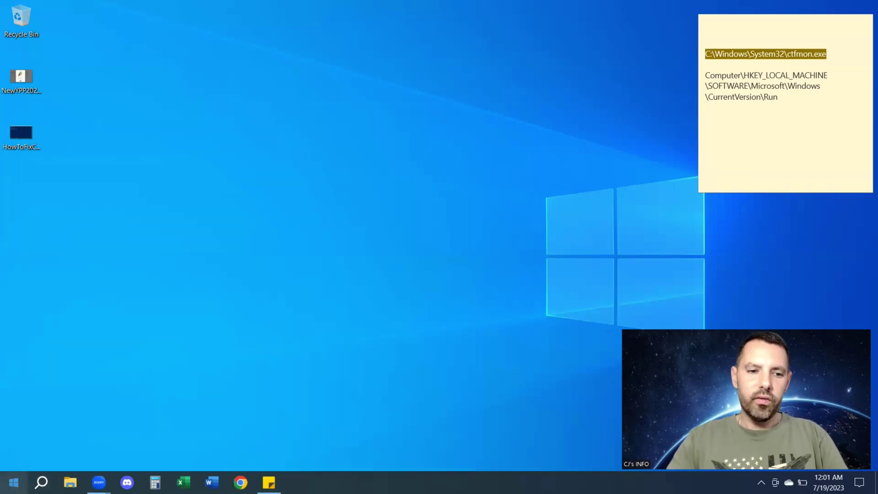